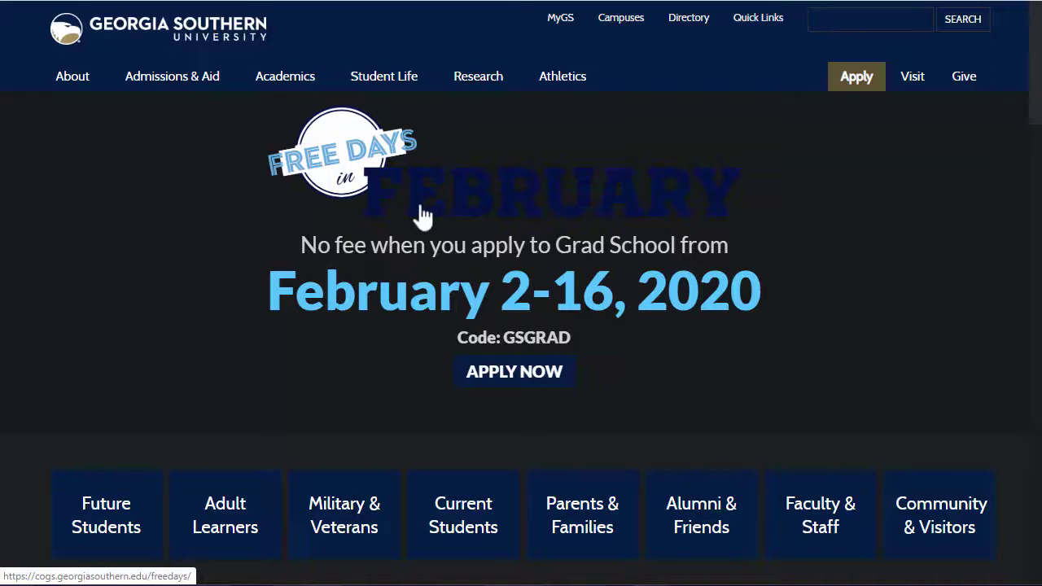
# - Look over the Georgia Southern University homepage in dark mode, down past the section about its three campuses
pyautogui.scroll(-10, 425, 210)
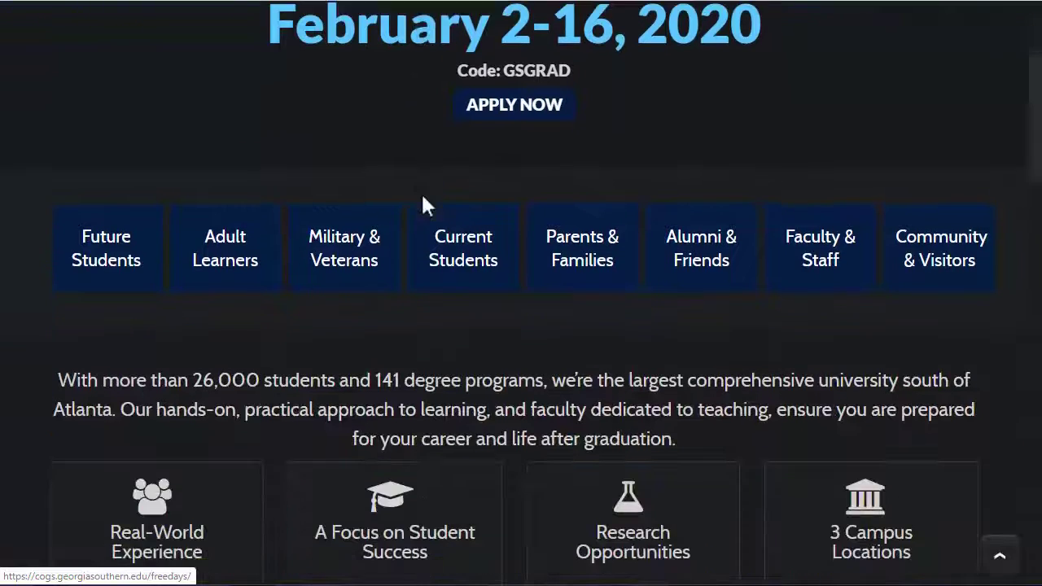
pyautogui.scroll(-7, 487, 201)
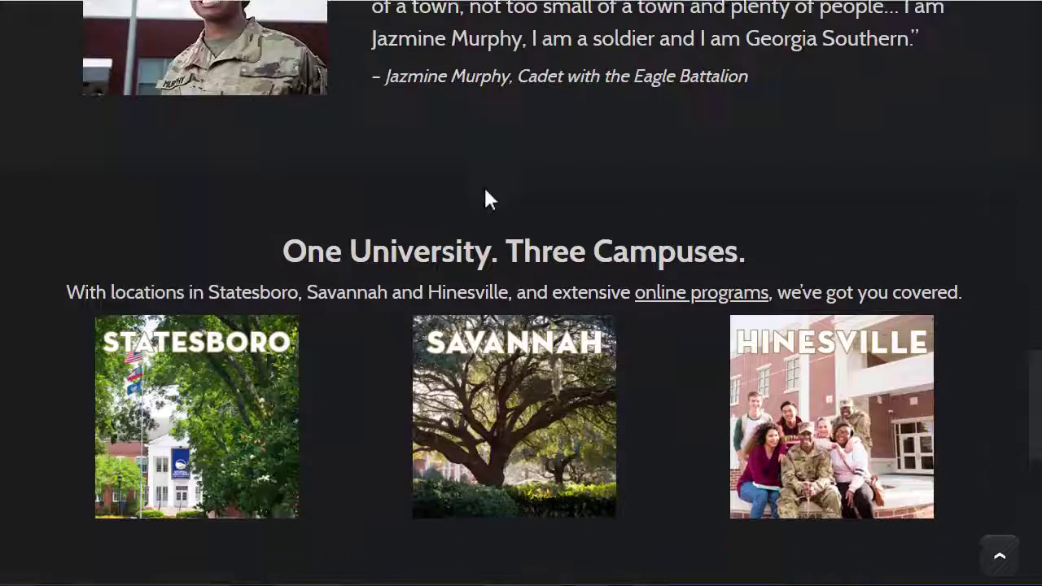
pyautogui.scroll(-2, 486, 201)
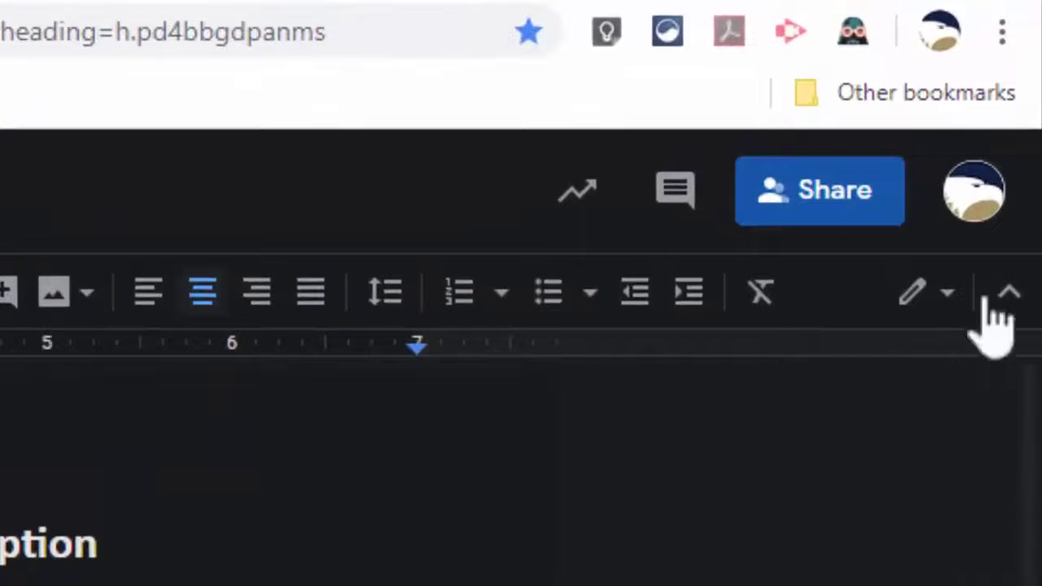
# - Open the Dark Reader settings on the Google Docs document, turn the extension off for docs.google.com and back on
pyautogui.click(856, 34)
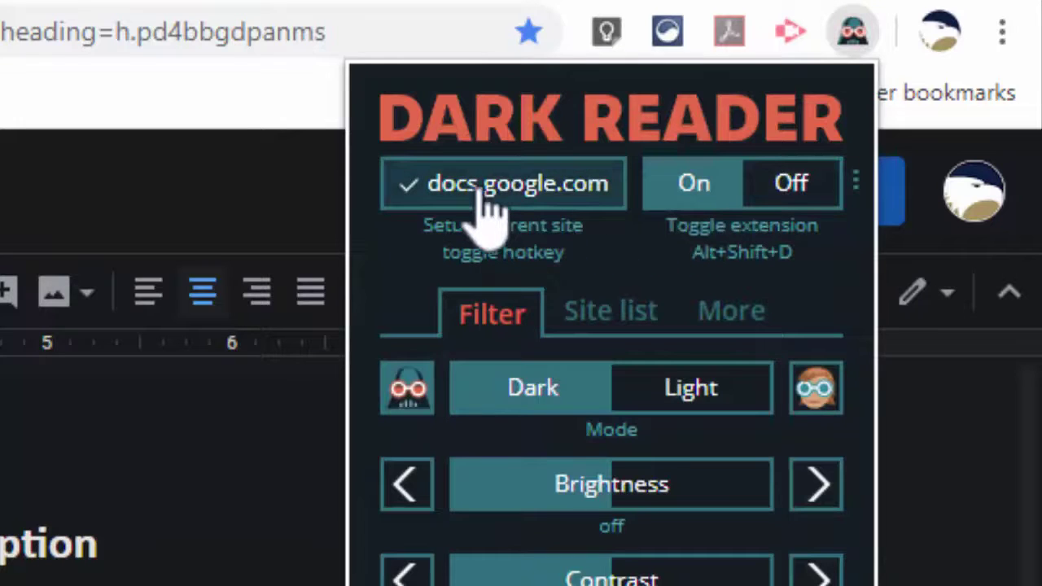
pyautogui.click(584, 184)
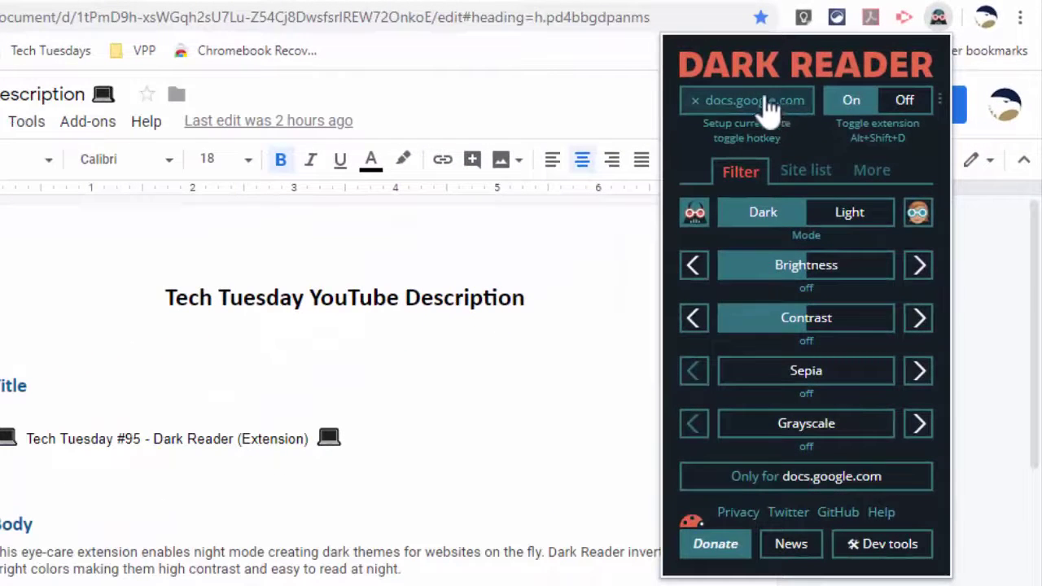
pyautogui.click(757, 104)
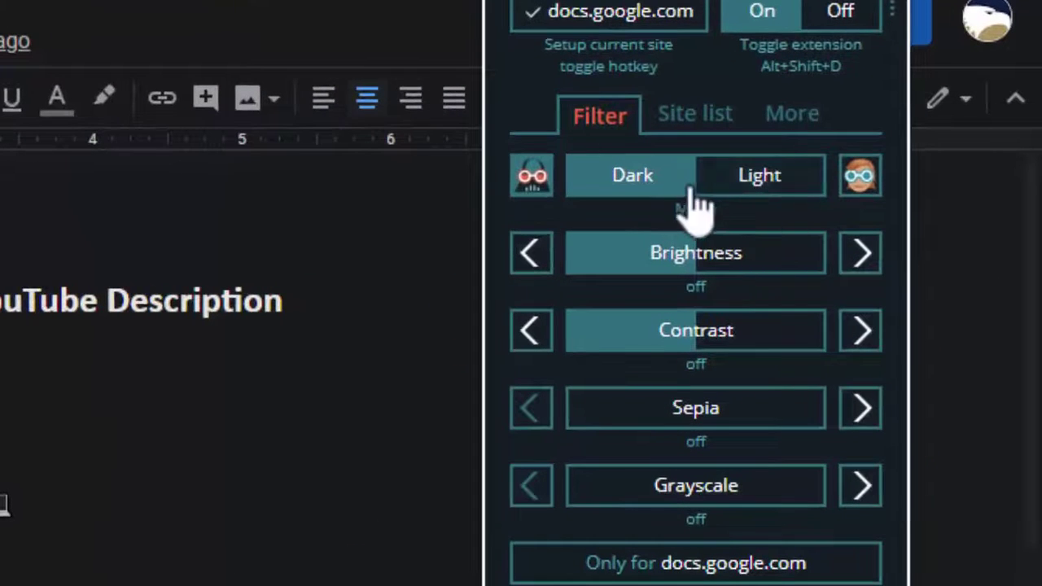
# - Try Light mode with the brightness lowered to -20, and restore brightness to off and the mode to Dark
pyautogui.click(783, 194)
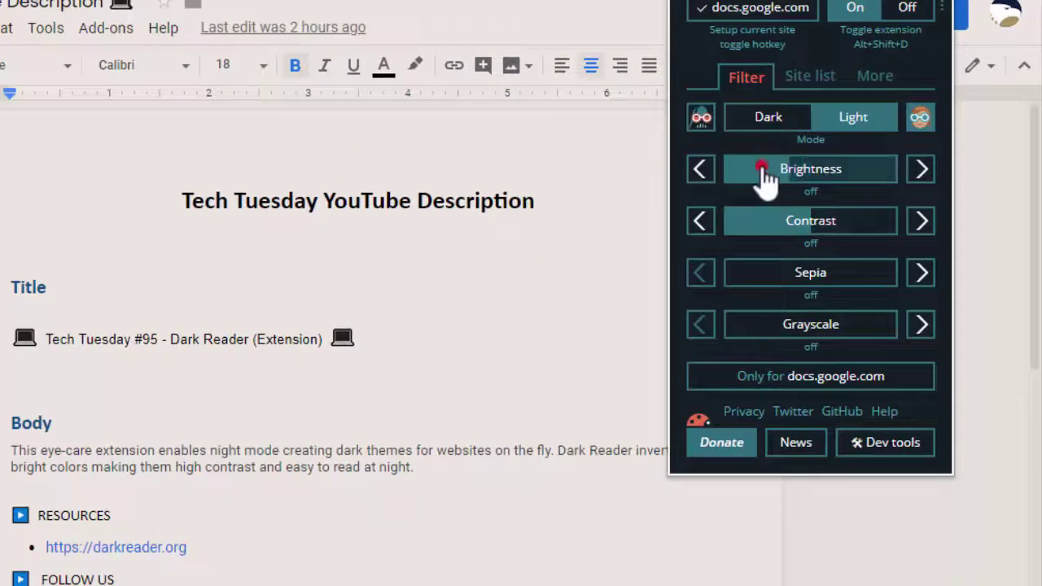
pyautogui.click(761, 169)
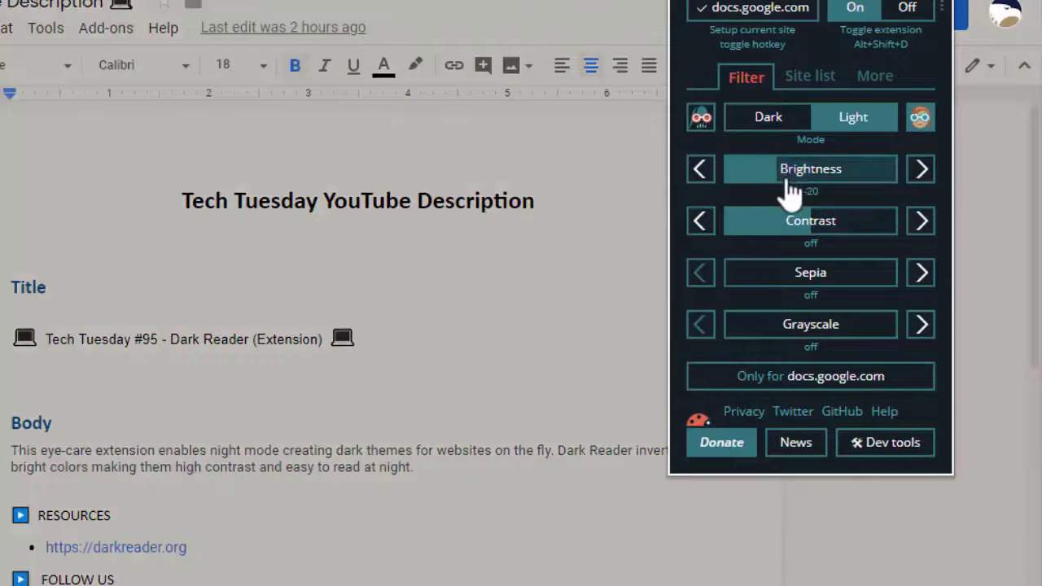
pyautogui.click(806, 171)
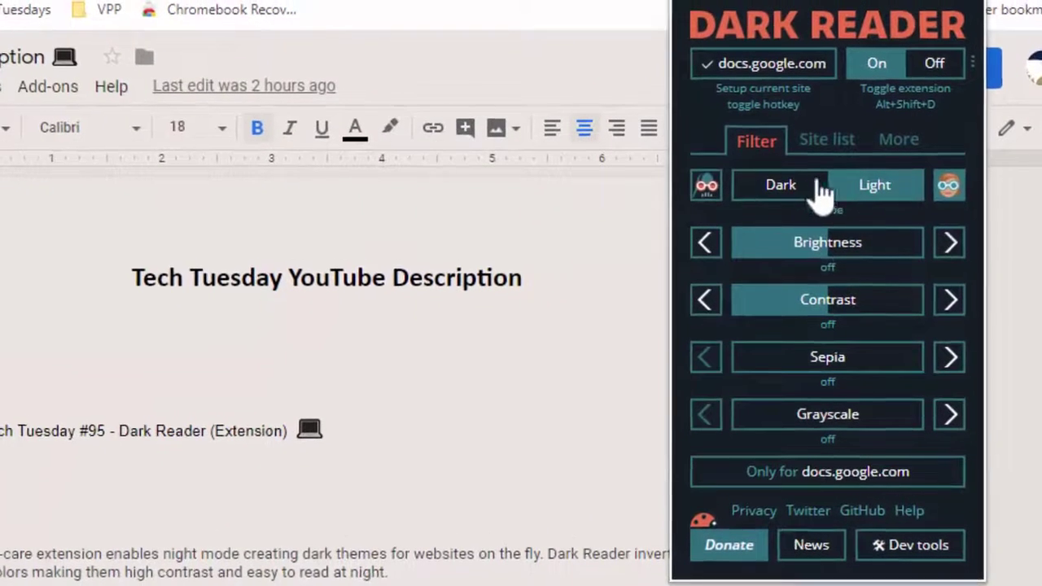
pyautogui.click(820, 187)
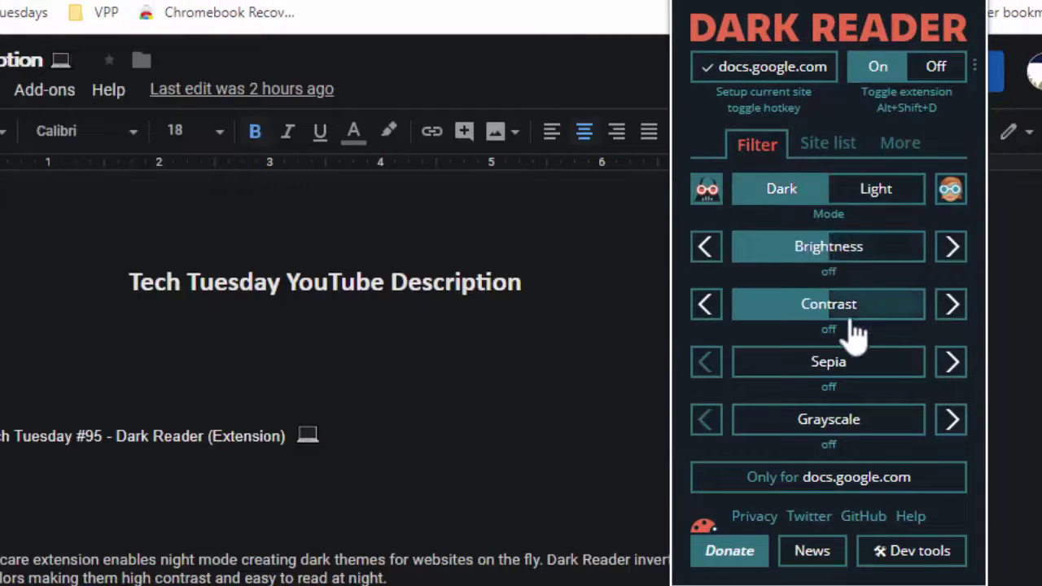
# - Try a contrast of +35 and reset it to off, and set the sepia to +50 after trying +90
pyautogui.click(895, 319)
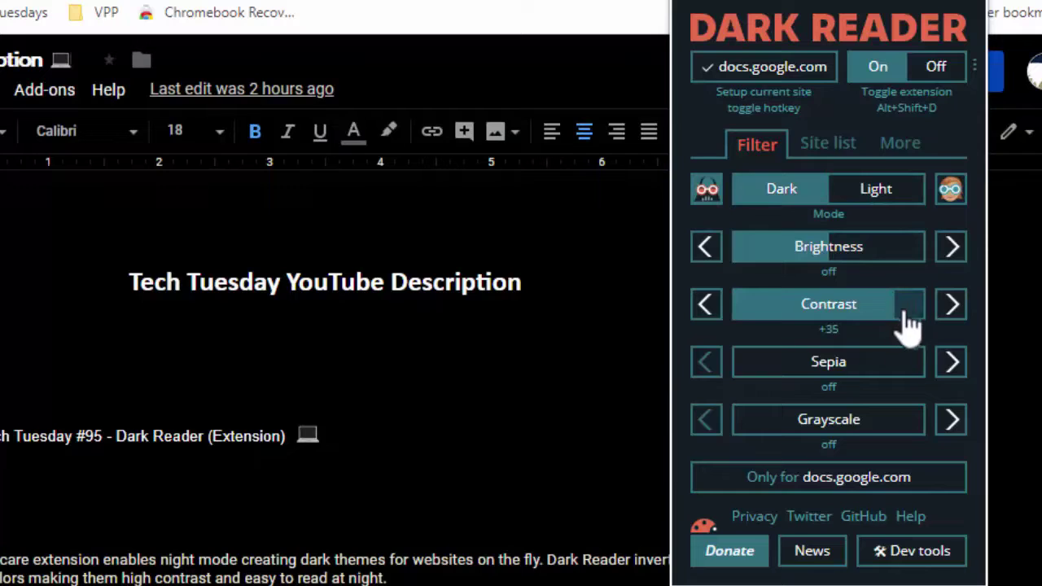
pyautogui.click(834, 306)
pyautogui.click(902, 370)
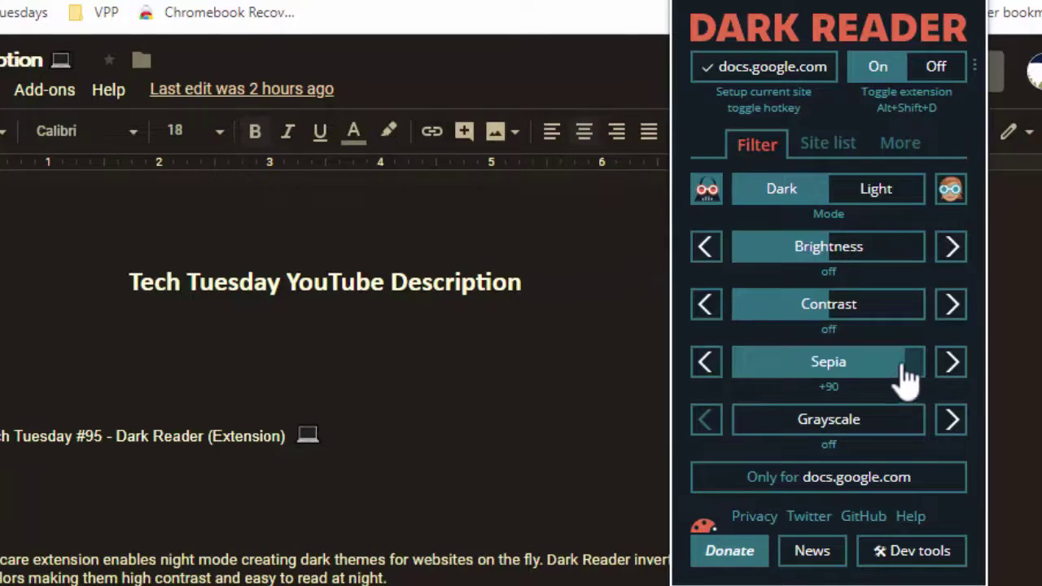
pyautogui.click(832, 365)
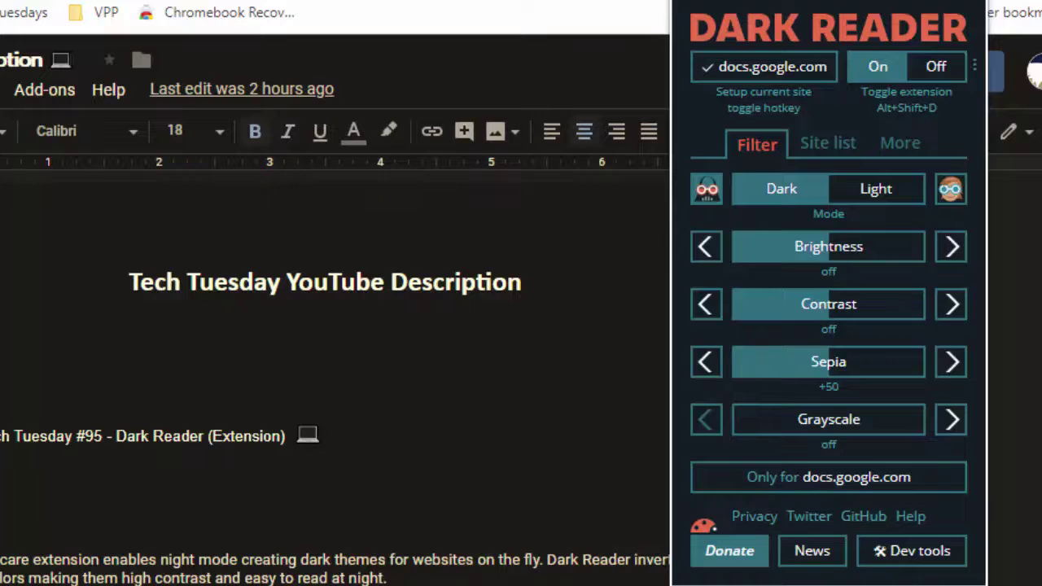
# - Try grayscale at +95 and Light mode on the document, restoring grayscale to off and the mode to Dark
pyautogui.scroll(-3, 335, 390)
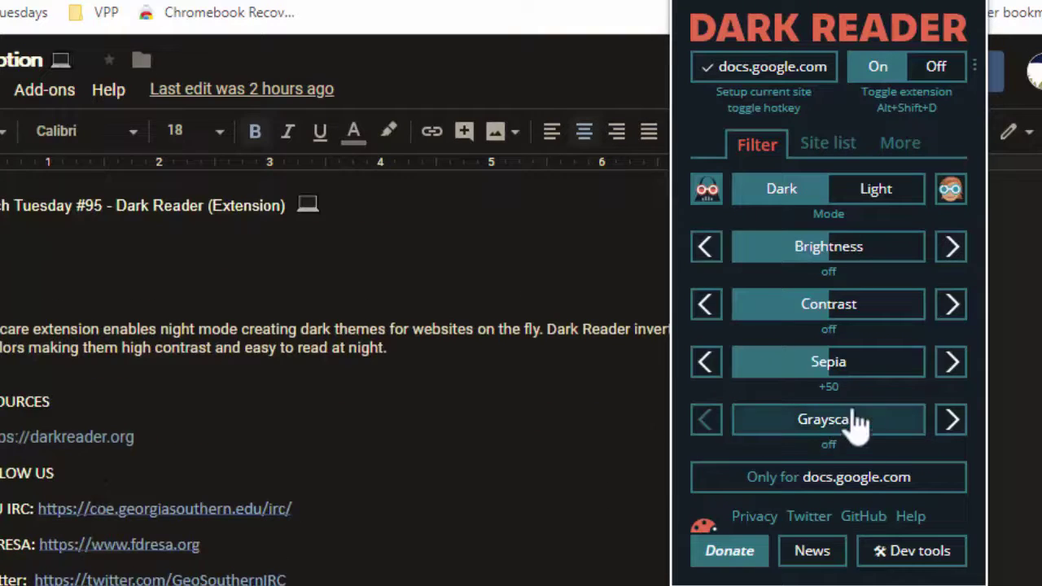
pyautogui.click(924, 429)
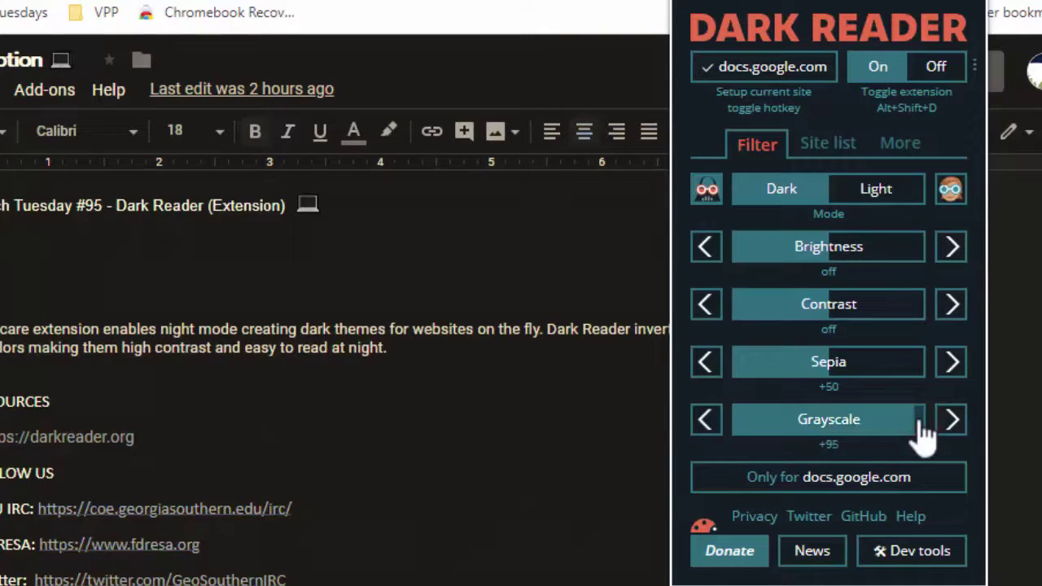
pyautogui.click(760, 412)
pyautogui.click(741, 422)
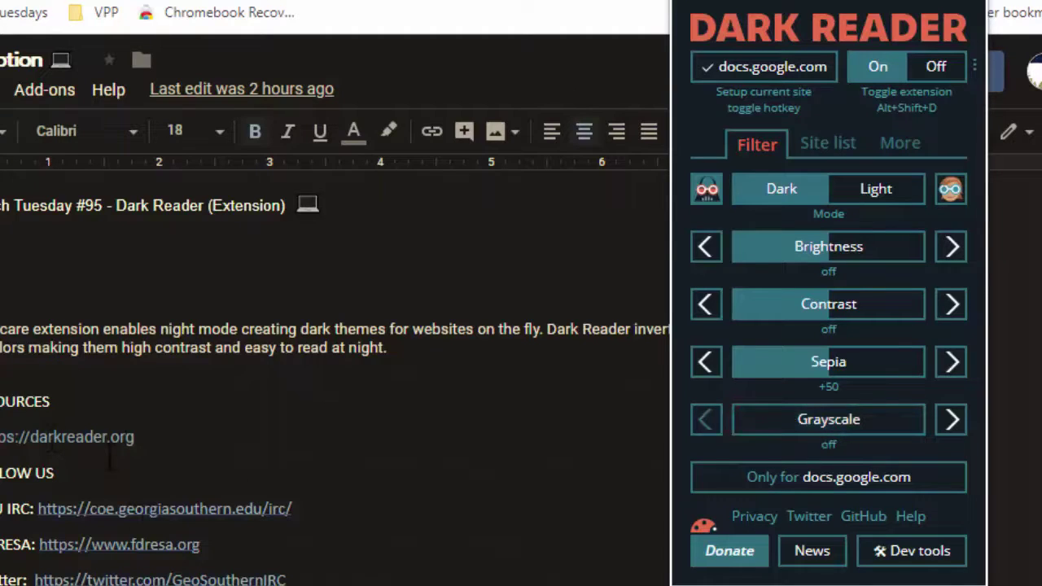
pyautogui.click(909, 201)
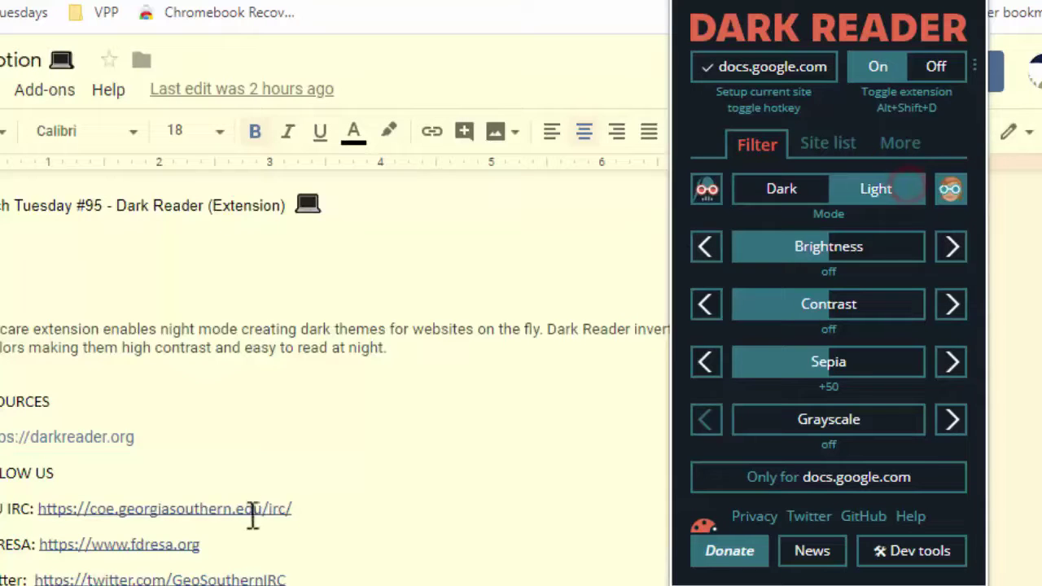
pyautogui.click(794, 196)
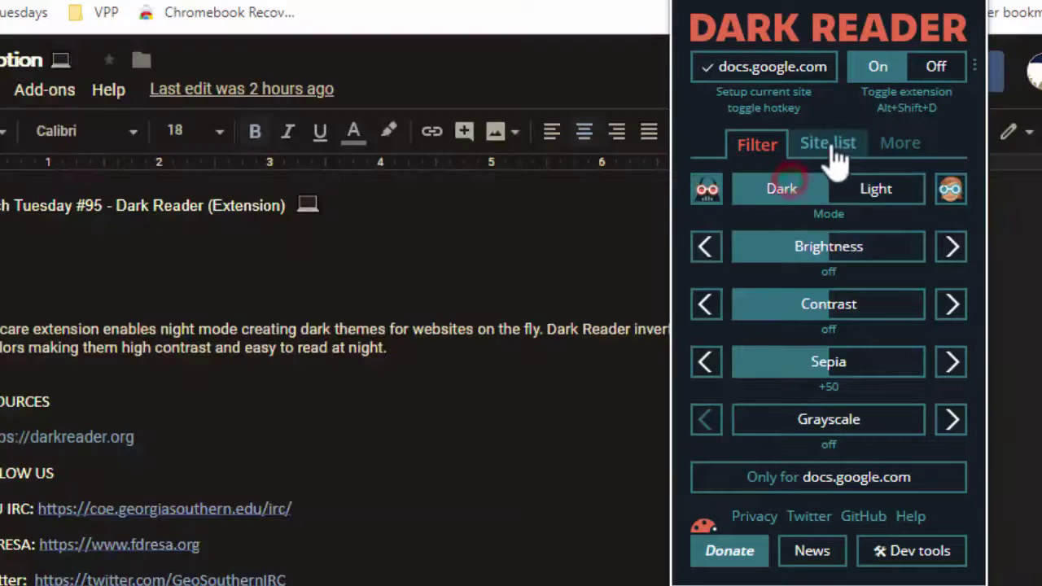
# - Try the "Invert listed only" option of the site list and switch back to "Not invert listed"
pyautogui.click(832, 148)
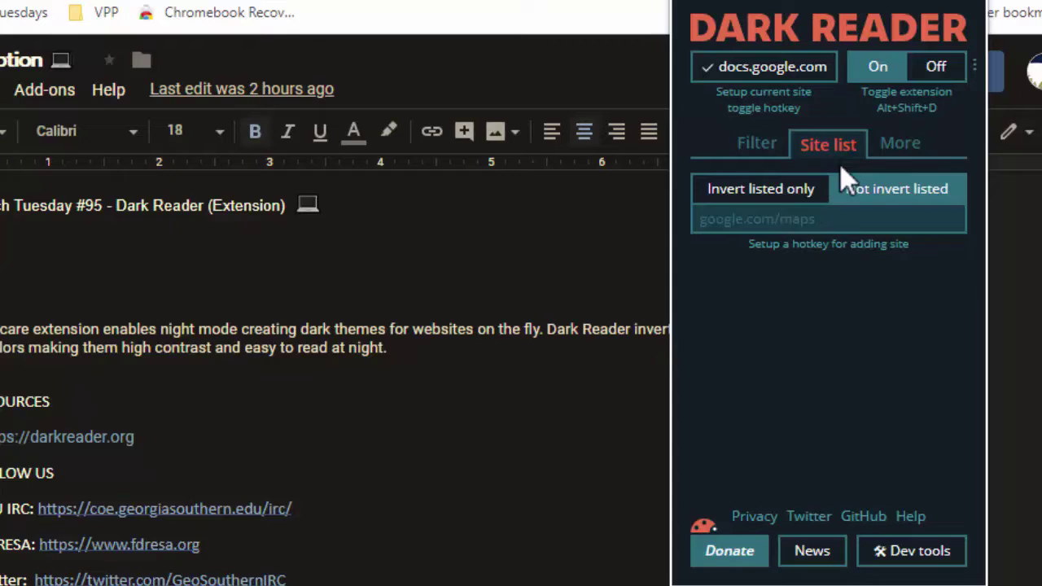
pyautogui.click(781, 199)
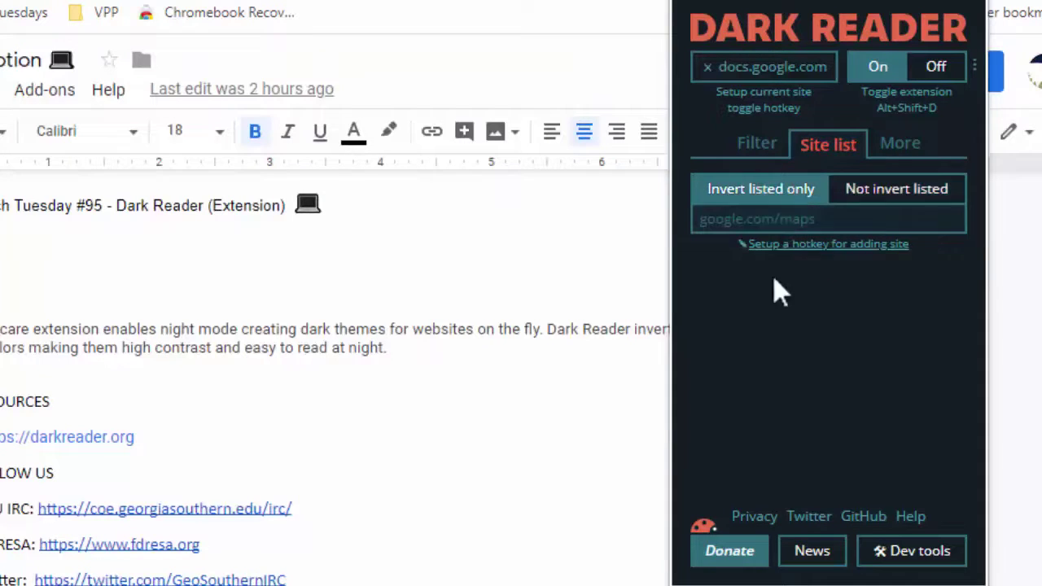
pyautogui.click(895, 200)
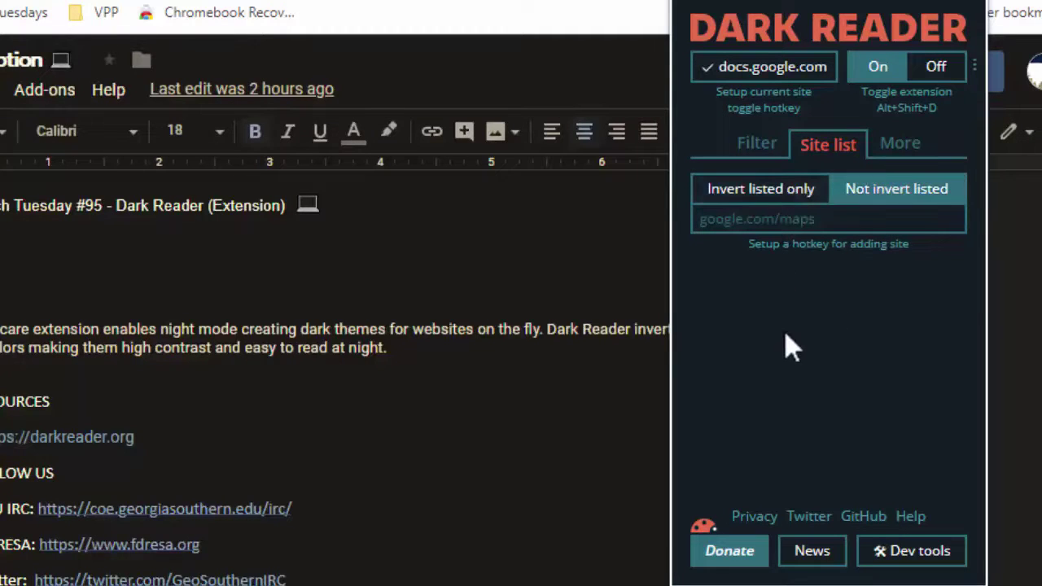
# - Try text strokes of +0.5 and +0.9 on the document's text and reset the text stroke to off
pyautogui.click(908, 144)
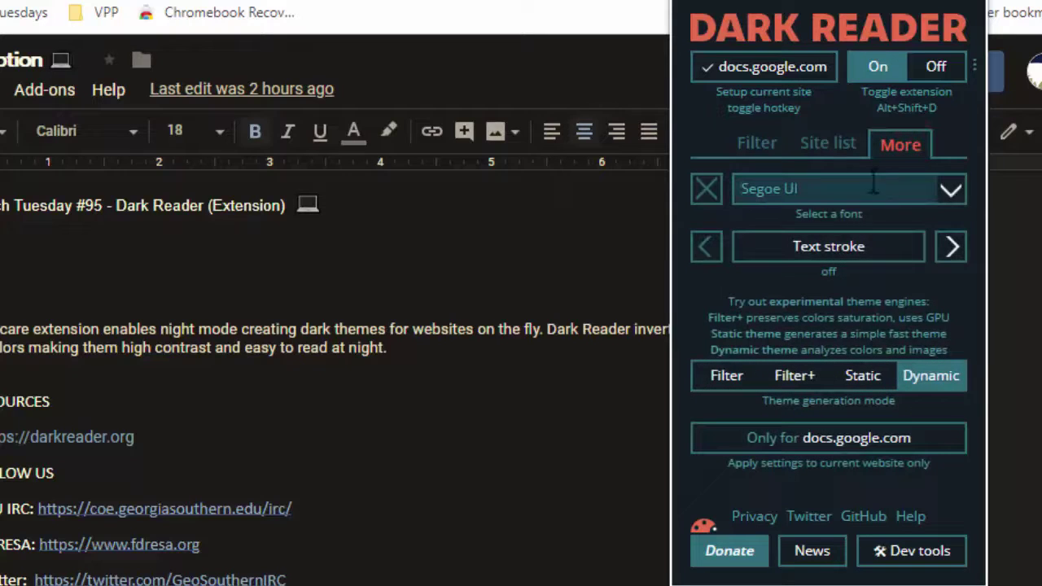
pyautogui.click(952, 249)
pyautogui.click(952, 248)
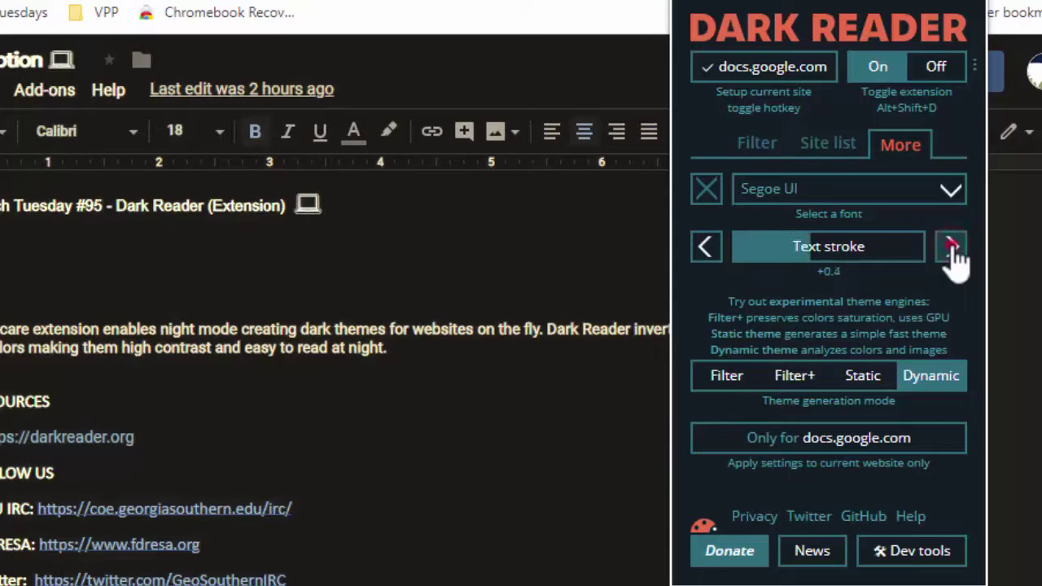
pyautogui.click(952, 248)
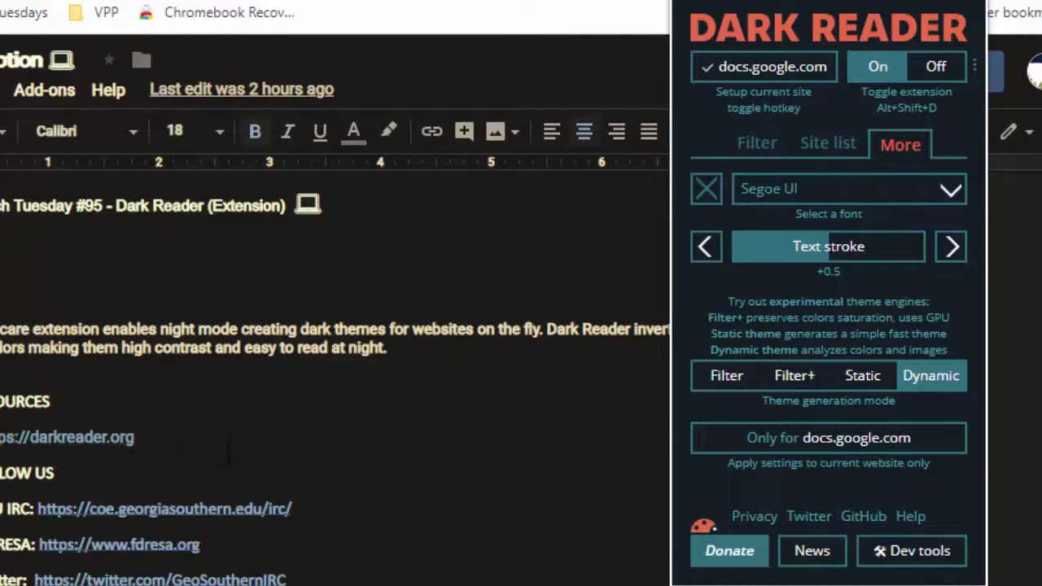
pyautogui.click(705, 246)
pyautogui.click(704, 247)
pyautogui.click(705, 246)
pyautogui.click(705, 247)
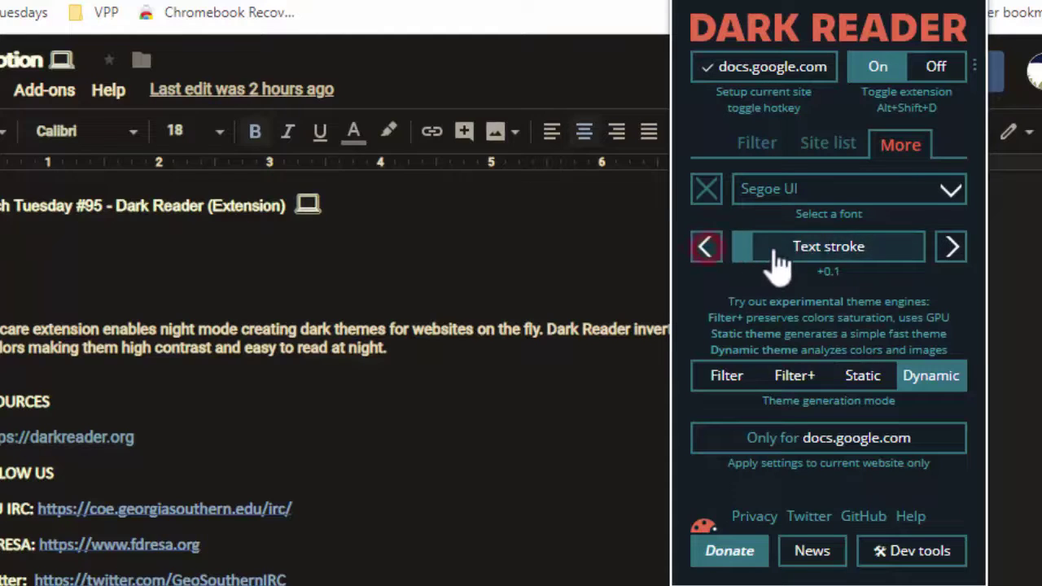
pyautogui.click(744, 246)
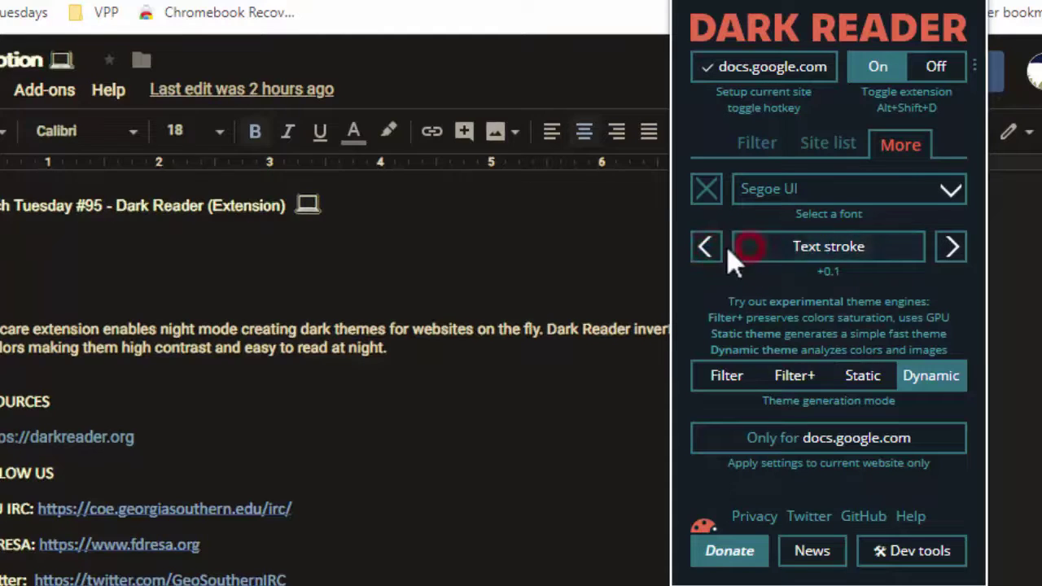
pyautogui.click(914, 247)
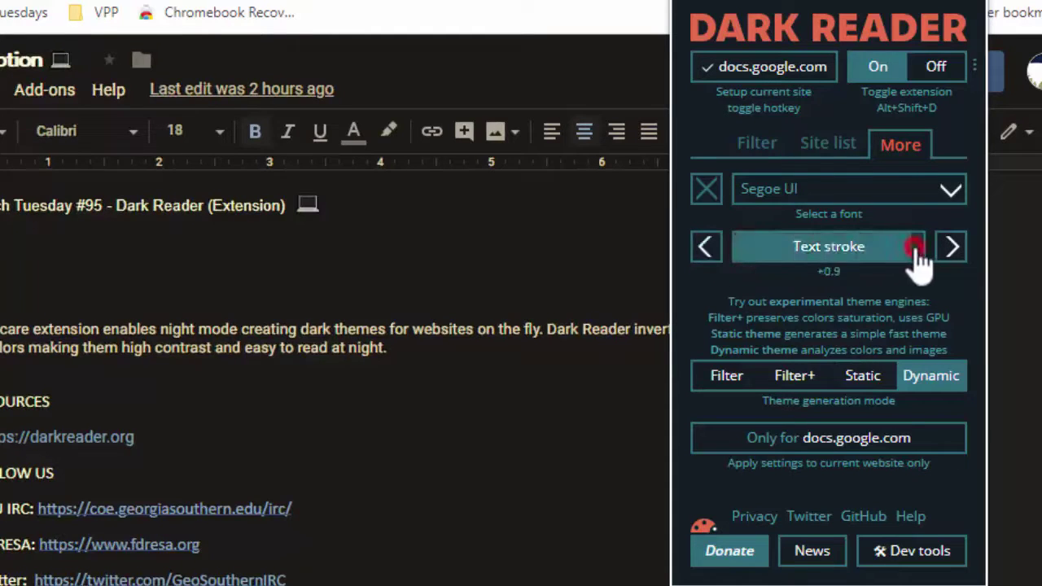
pyautogui.click(743, 248)
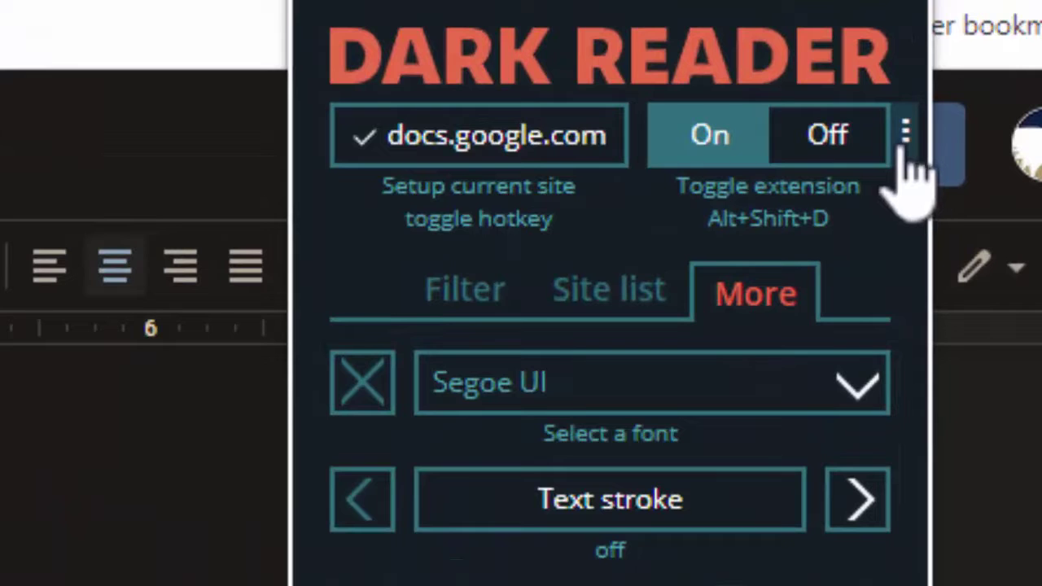
# - Try Dark Reader's automation with active hours from 6:00PM to 9:00AM, and disable the active hours again
pyautogui.click(909, 137)
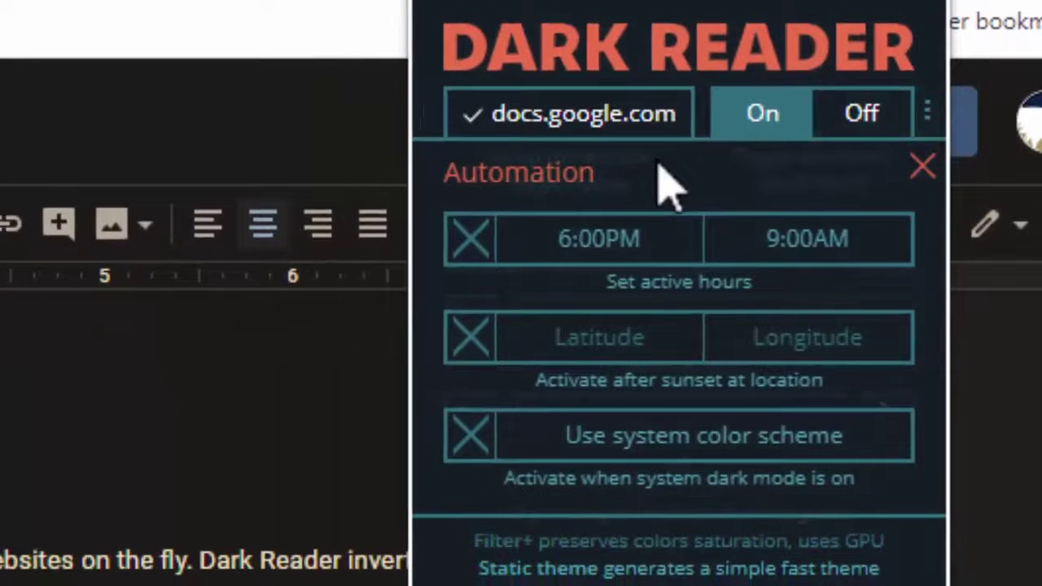
pyautogui.click(476, 246)
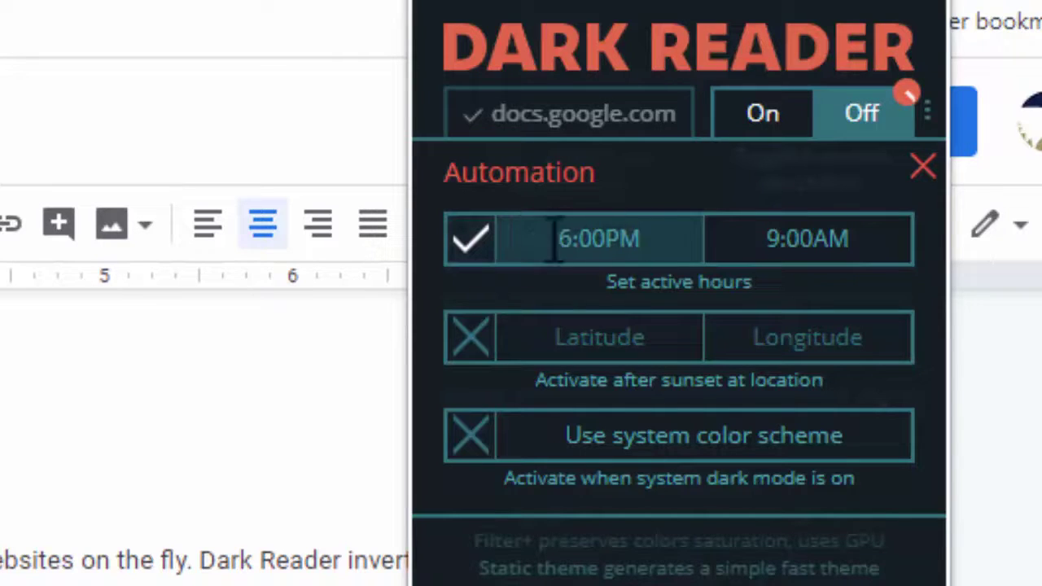
pyautogui.click(481, 240)
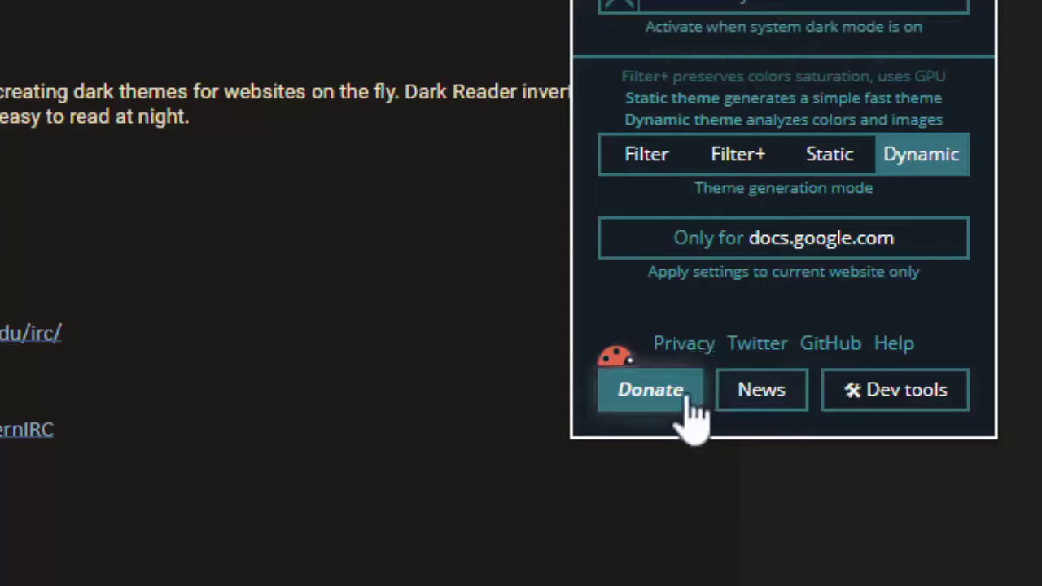
# - Open Dark Reader's privacy page and its help page to review the documentation
pyautogui.click(686, 346)
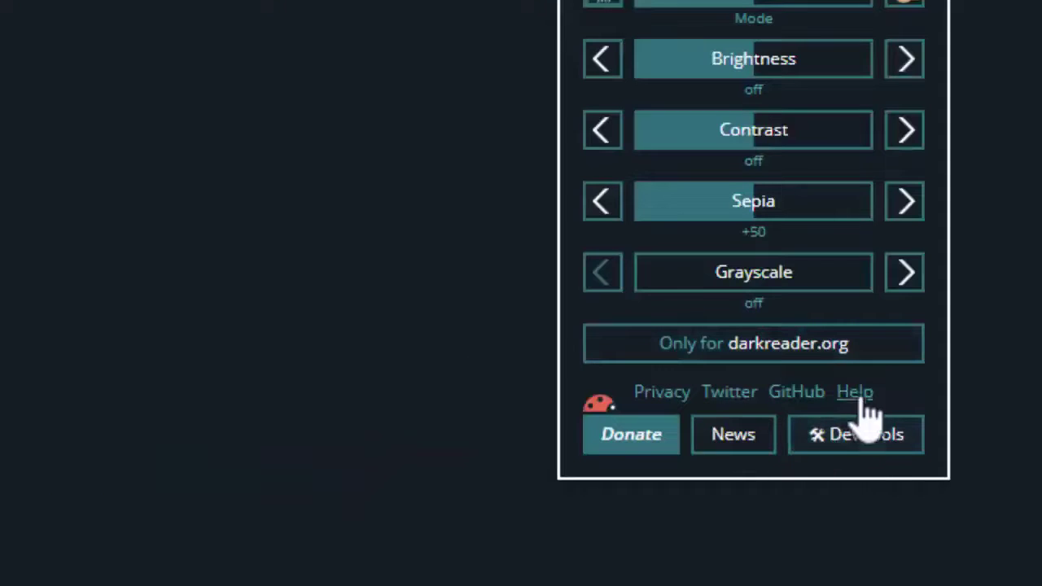
pyautogui.click(868, 394)
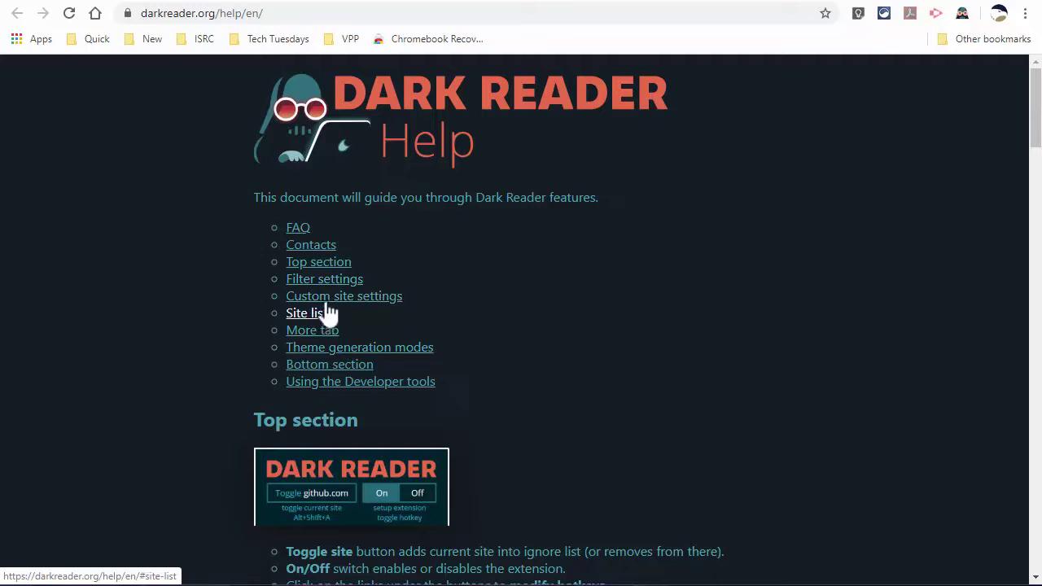
# - Open Dark Reader's donation page on Open Collective and look over the financial contribution options
pyautogui.click(961, 13)
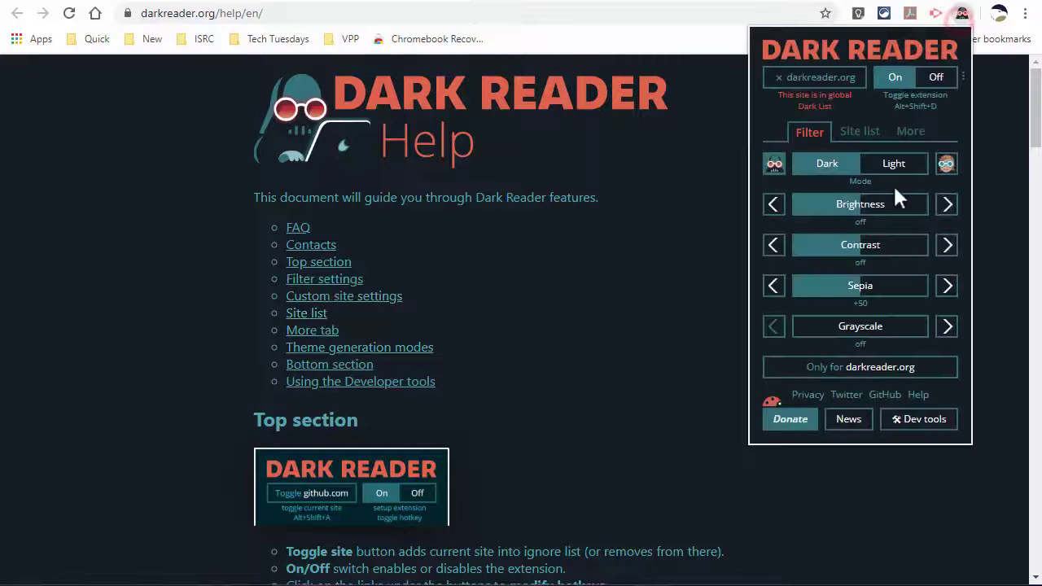
pyautogui.click(794, 431)
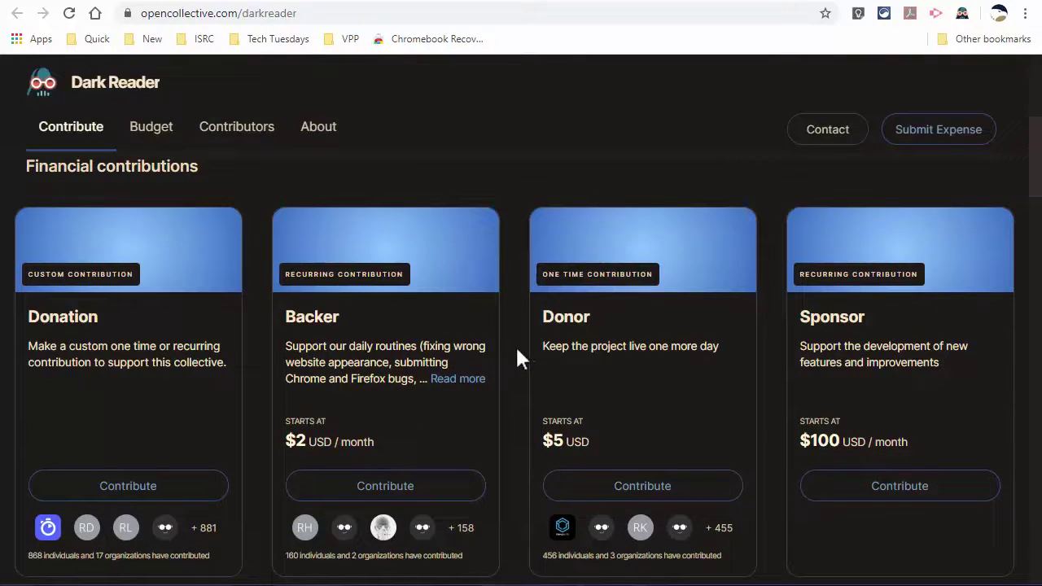
pyautogui.scroll(5, 435, 404)
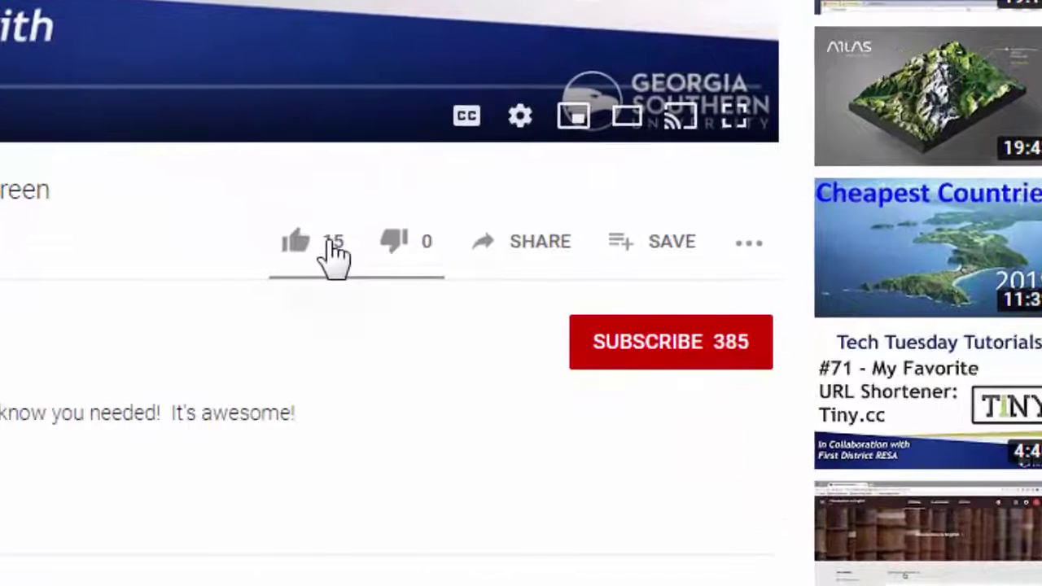
# - On the YouTube video page, like the Georgia Southern video and subscribe to the channel
pyautogui.click(400, 271)
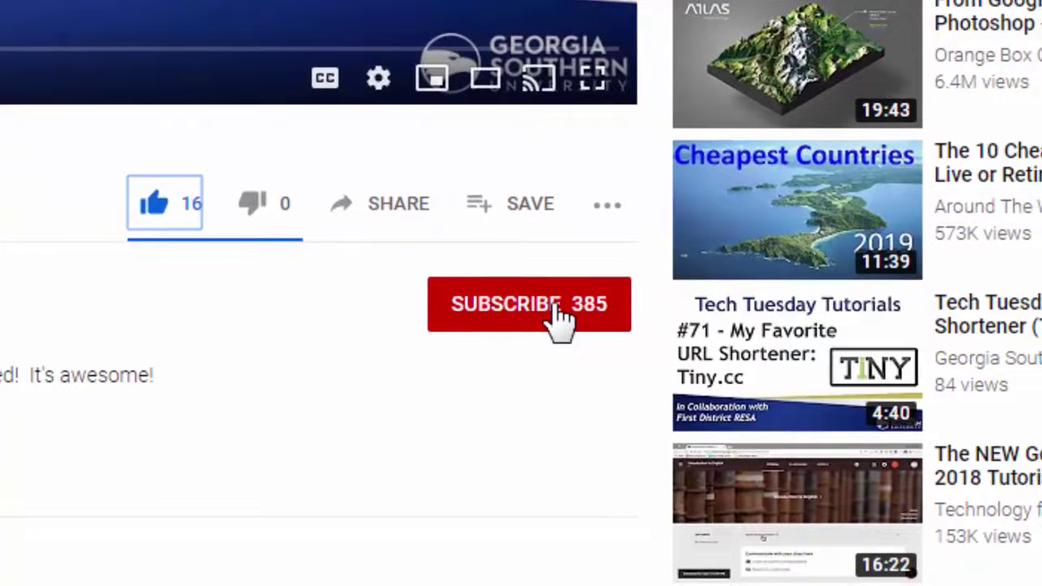
pyautogui.click(558, 318)
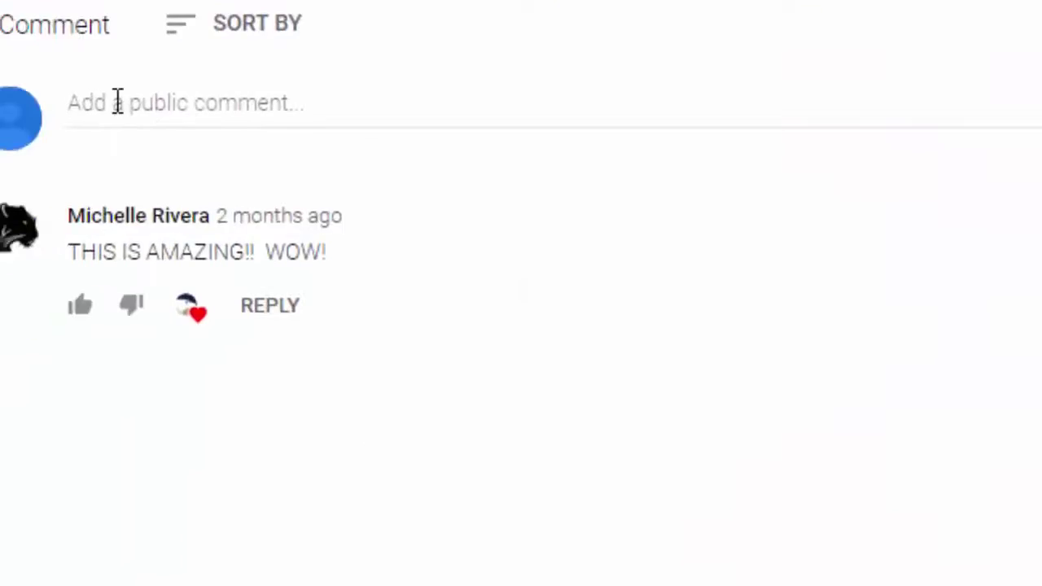
# - Open a new public comment for writing under the YouTube video
pyautogui.click(116, 100)
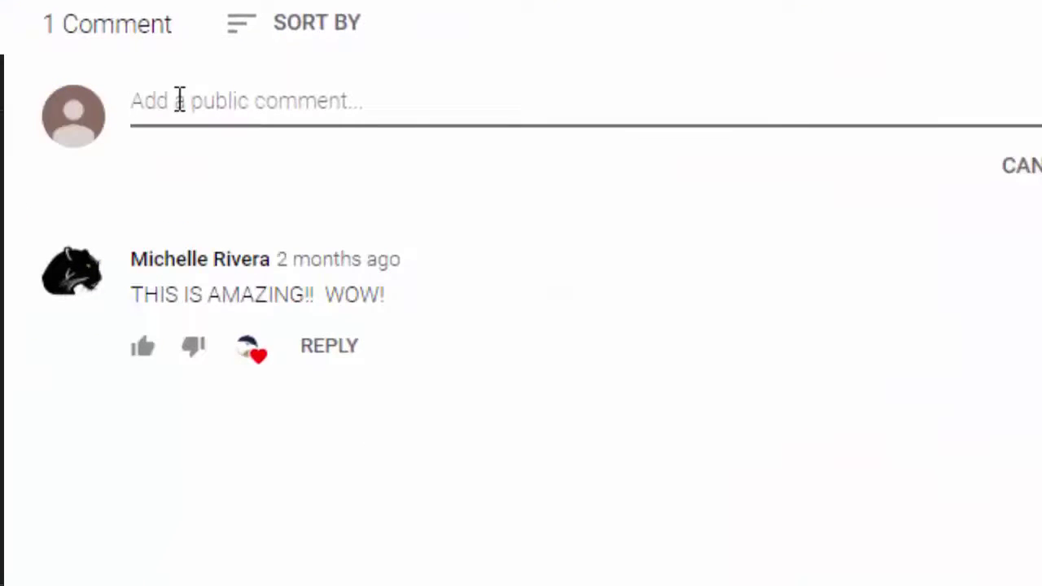